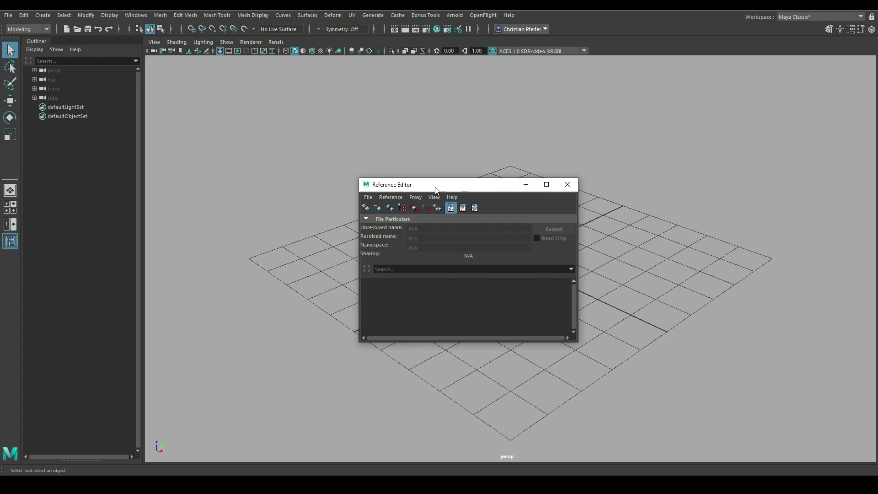
Reposition the Reference Editor window beside the empty scene and the CAR_01 Maya session.
left_click_drag(429, 190, 439, 194)
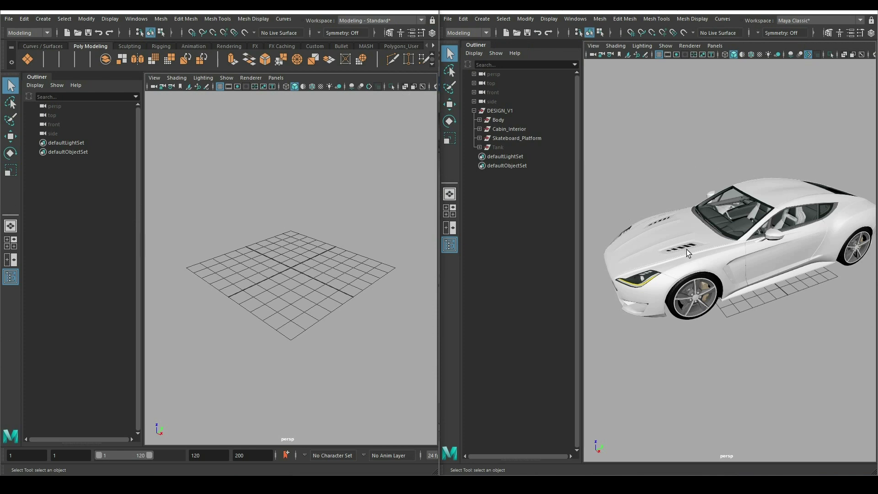
left_click(507, 123)
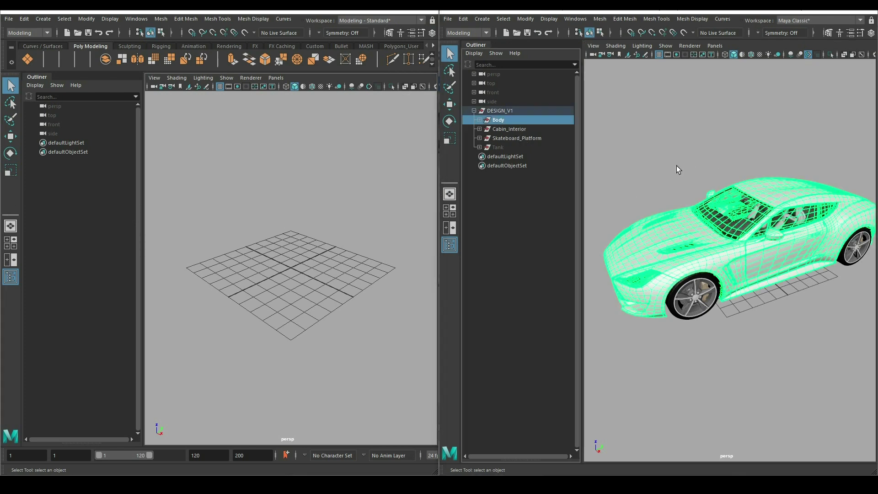
key("ctrl+h")
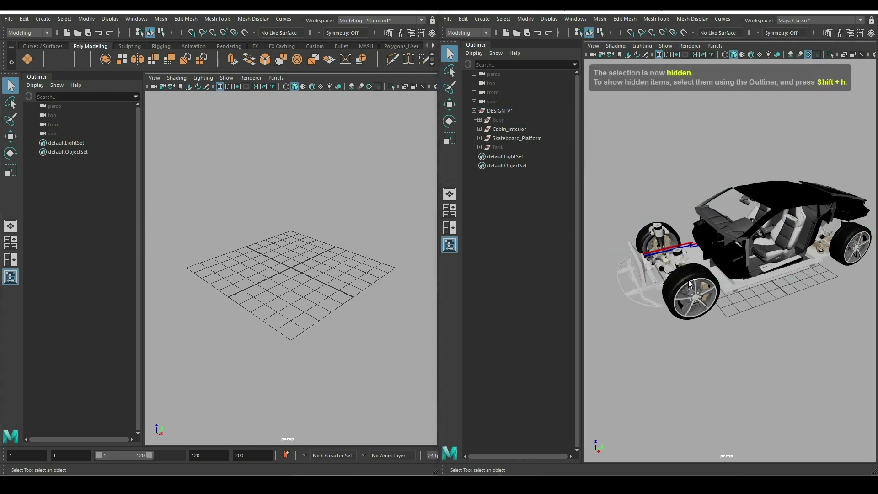
key("ctrl+z")
left_click(689, 326)
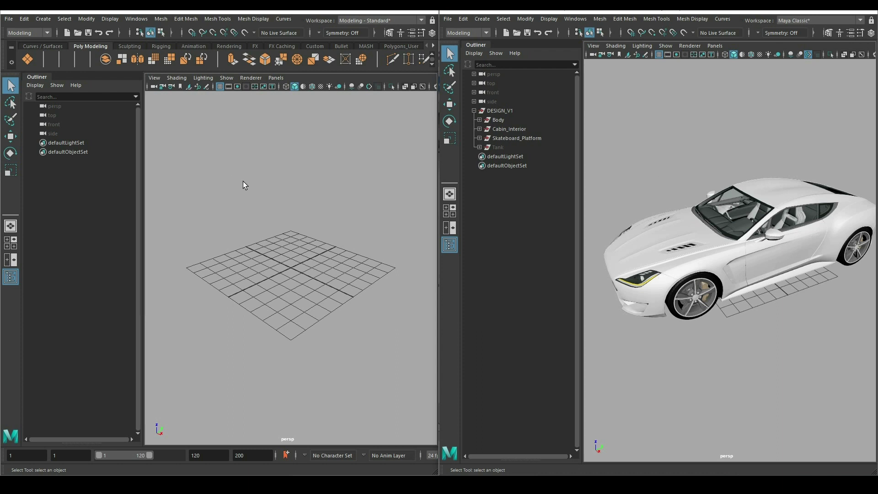
Reference CAR_01.ma into the empty scene using the Reference Editor's Create Reference.
left_click(9, 19)
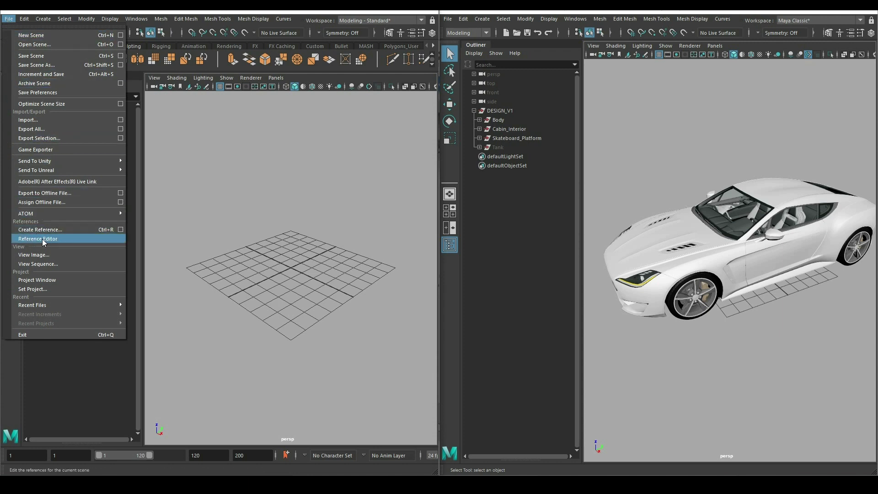
left_click(42, 239)
left_click_drag(128, 282, 193, 147)
left_click(136, 155)
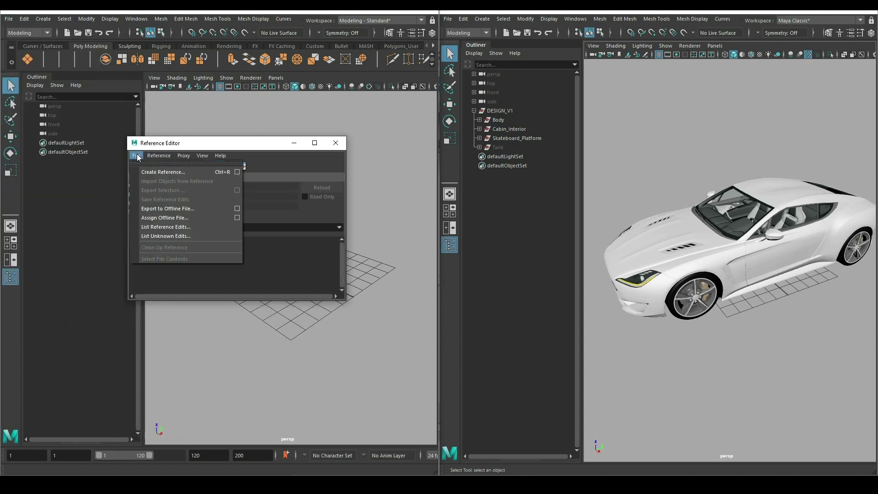
left_click(145, 173)
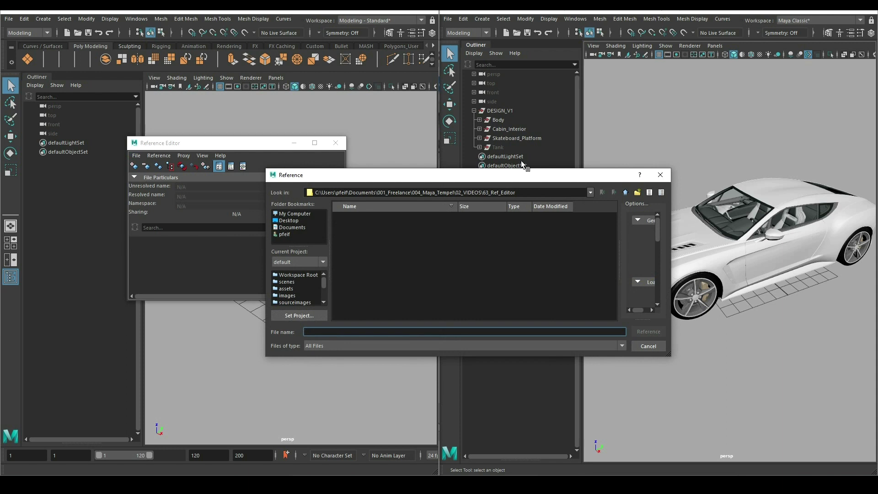
left_click(347, 225)
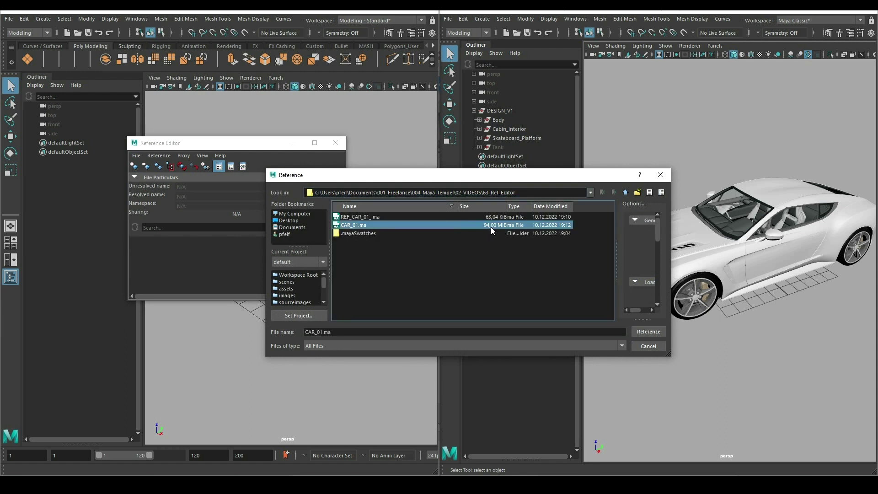
left_click(644, 332)
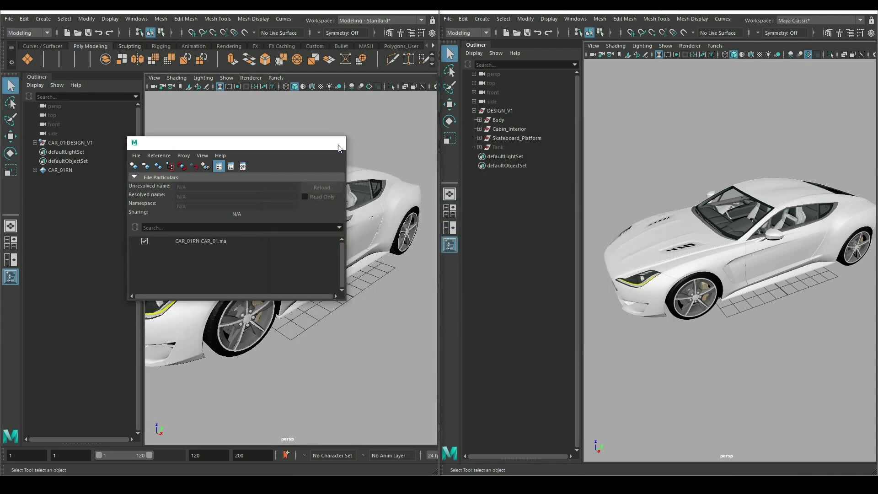
Close the Reference Editor and orbit the left view to match the source scene's angle.
left_click(338, 145)
mouse_move(310, 120)
left_mouse_down("alt")
mouse_move(352, 115)
mouse_move(305, 131)
left_mouse_up("alt")
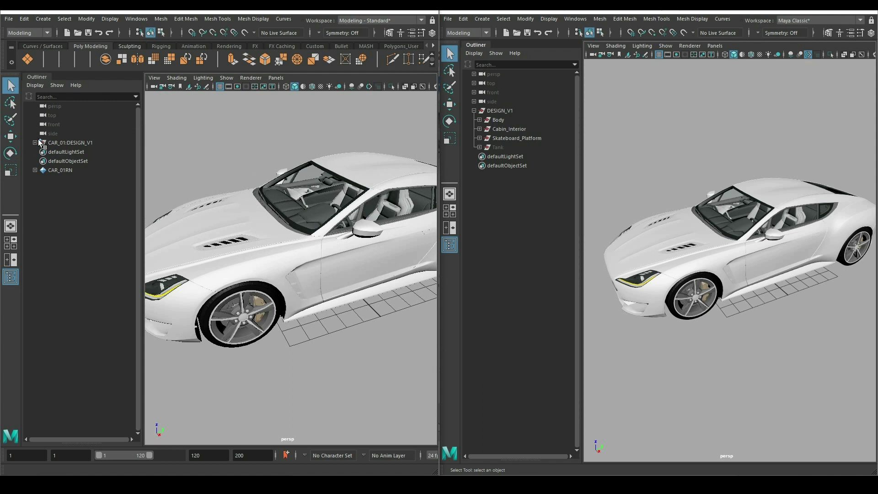
scroll(310, 170, "down", 5)
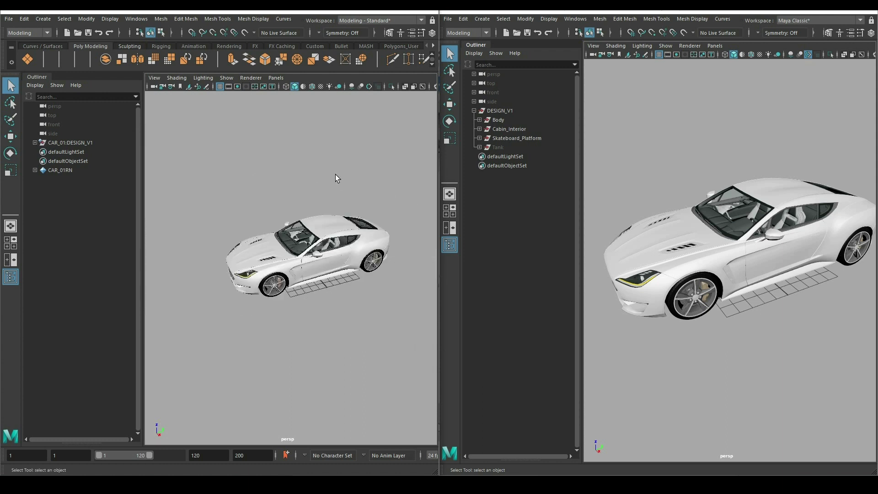
left_click_drag(335, 174, 349, 166, "alt")
scroll(354, 237, "up", 3)
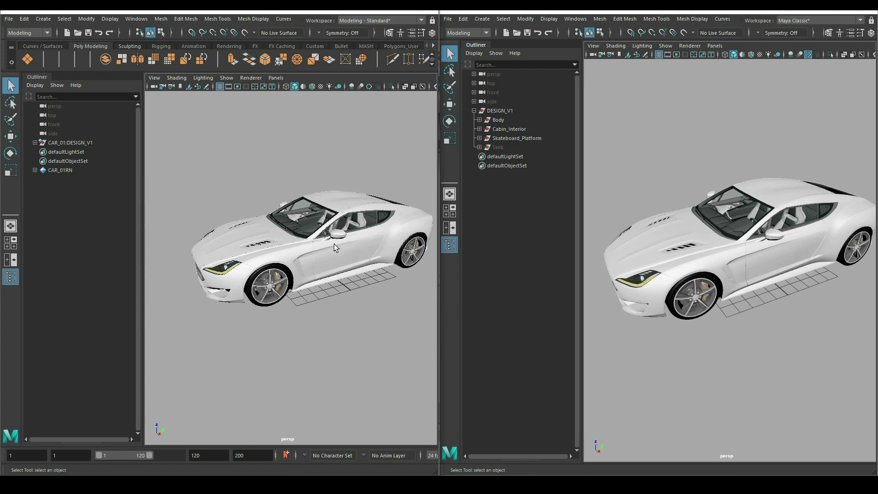
left_click_drag(334, 244, 336, 252, "alt")
Save the referencing scene as REF_CAR_01_.ma, overwriting the existing file.
left_click(8, 19)
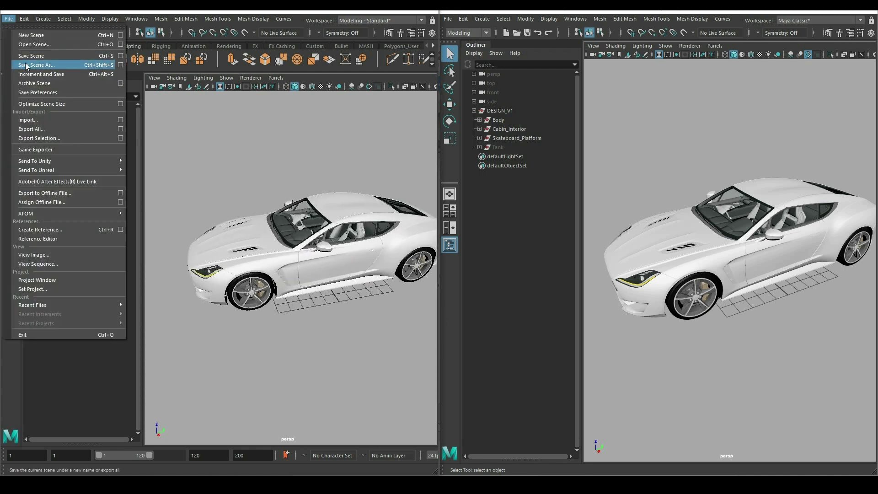
left_click(32, 65)
left_click(370, 217)
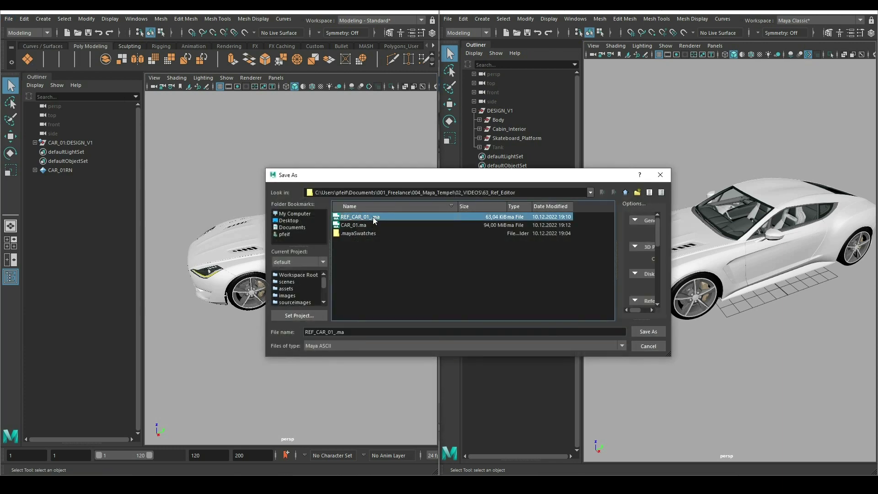
left_click(648, 331)
left_click(449, 277)
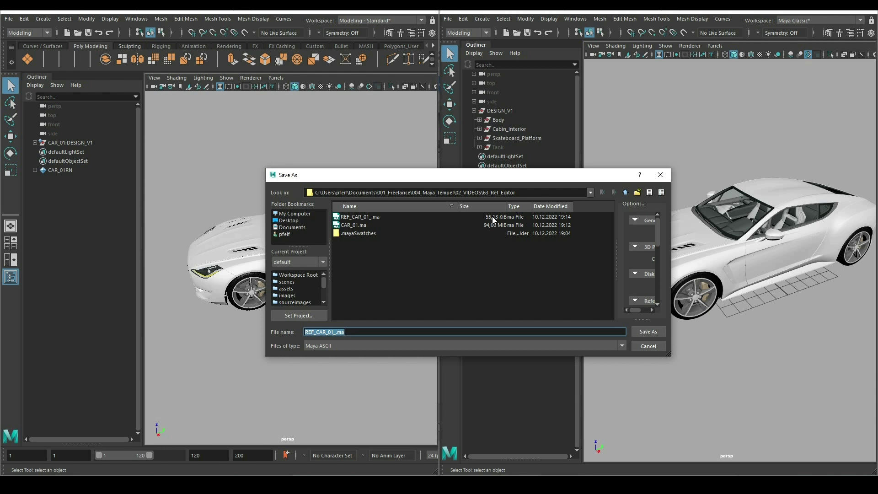
Dismiss the save dialog and add a polygon cube to the CAR_01 source scene.
key("Return")
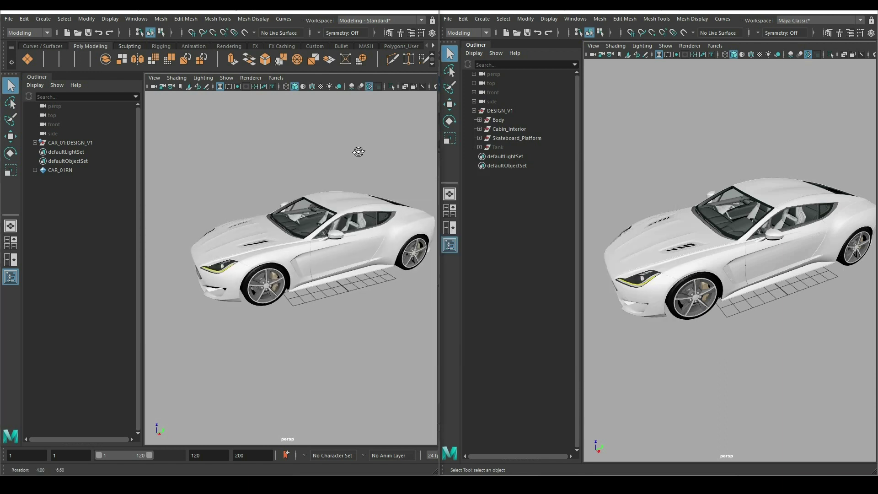
left_click_drag(705, 170, 702, 148, "alt")
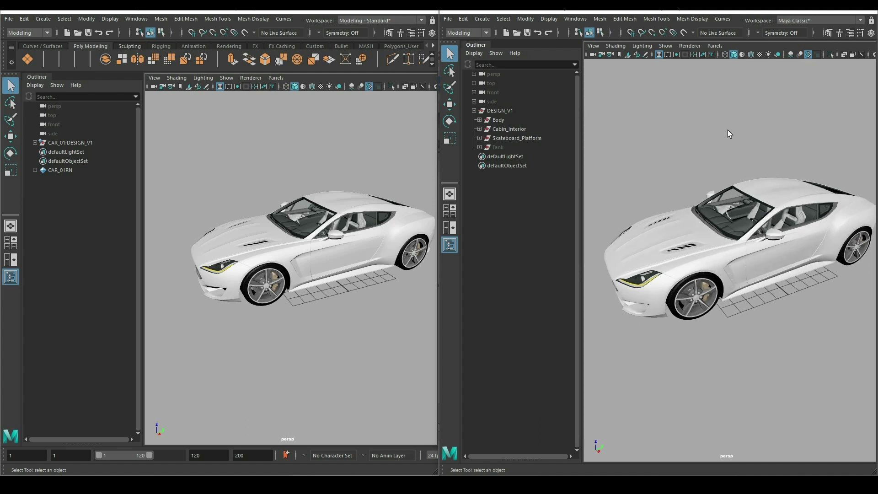
left_click(526, 19)
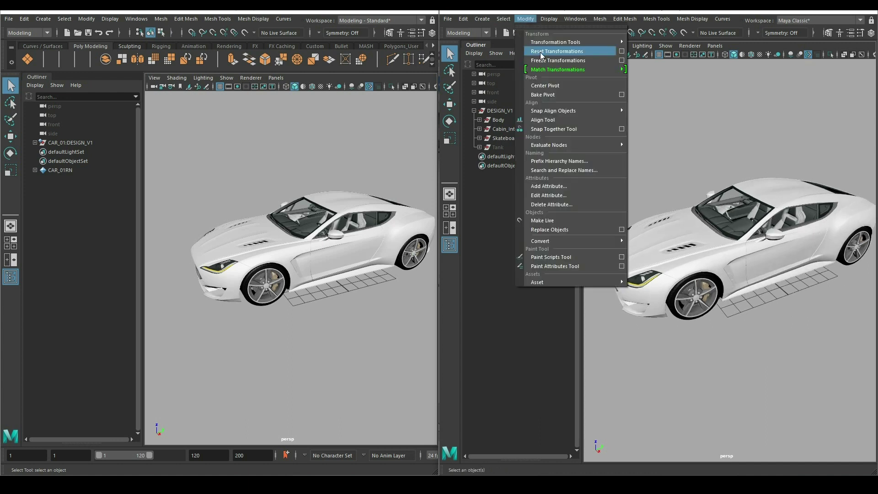
mouse_move(482, 18)
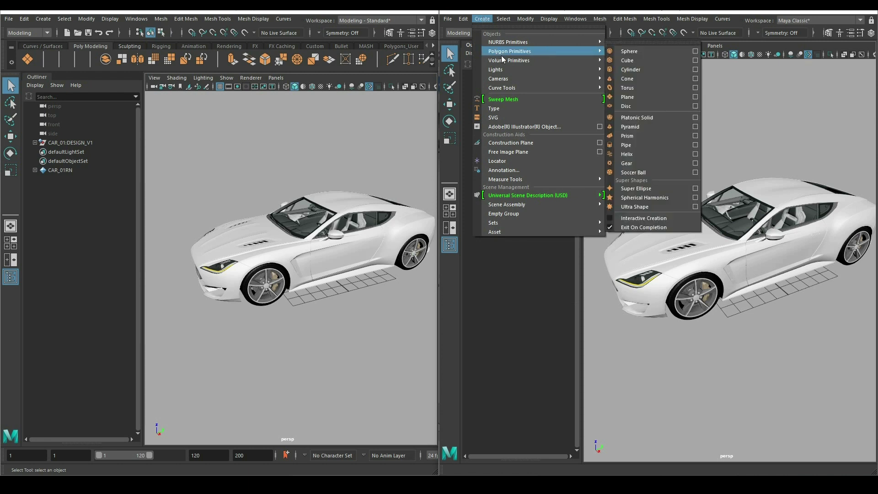
left_click(617, 60)
Frame pCube1 beside the car and select the car Body.
key("w")
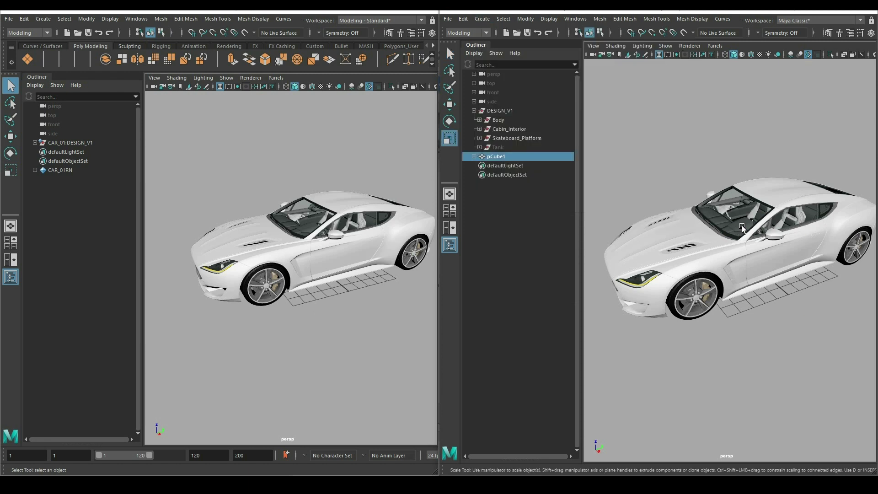
key("f")
left_click_drag(786, 253, 755, 261, "alt")
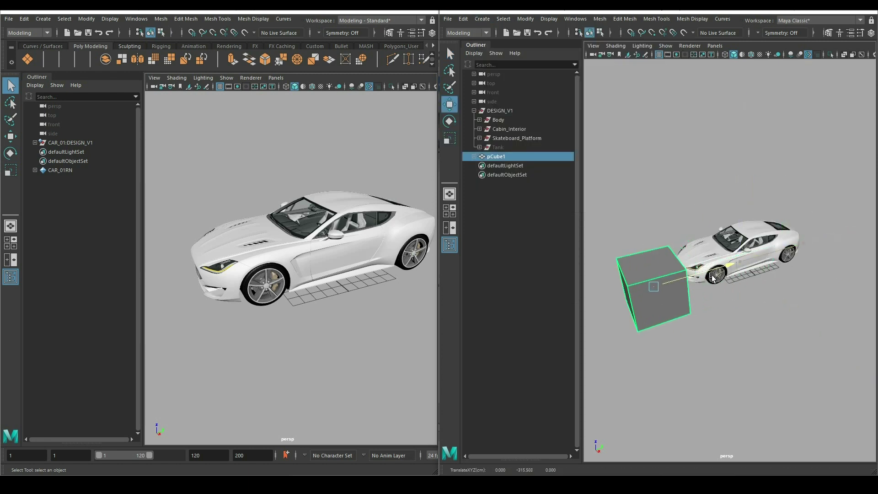
scroll(755, 261, "up", 3)
left_click(789, 254)
left_click(863, 39)
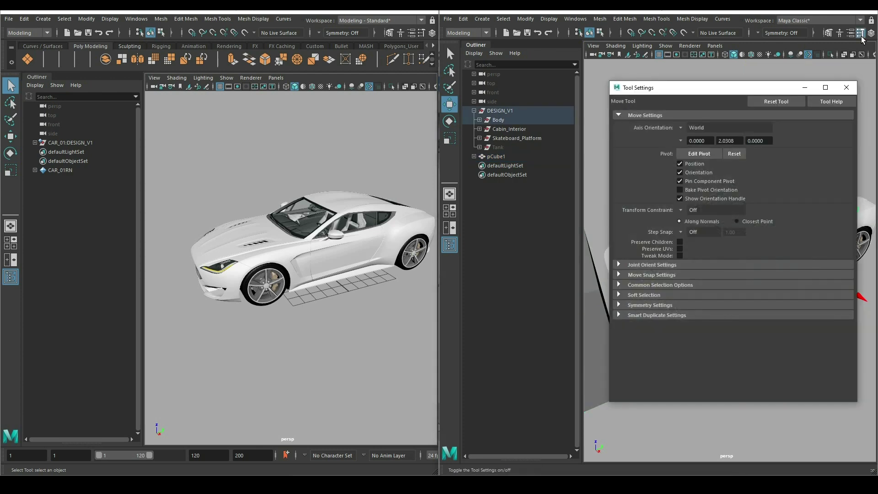
Set the Ext_CarpaintBase paint colour to red in the Attribute Editor.
left_click(845, 88)
left_click(851, 33)
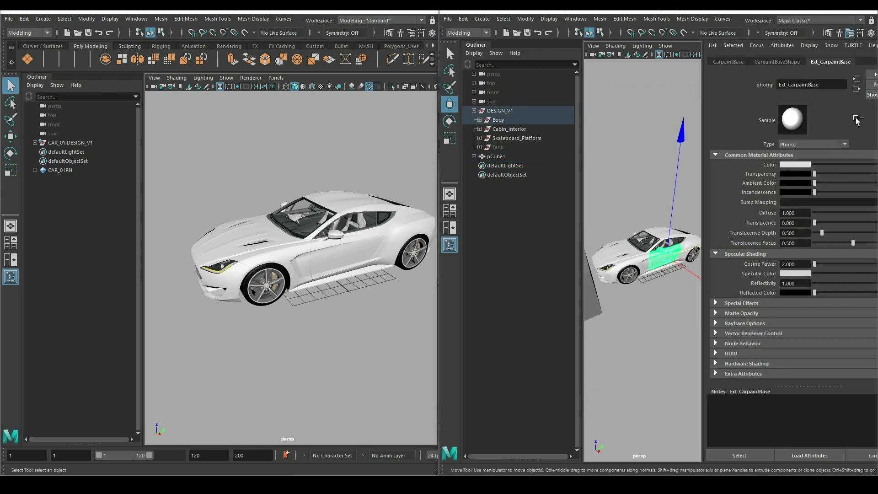
left_click(801, 166)
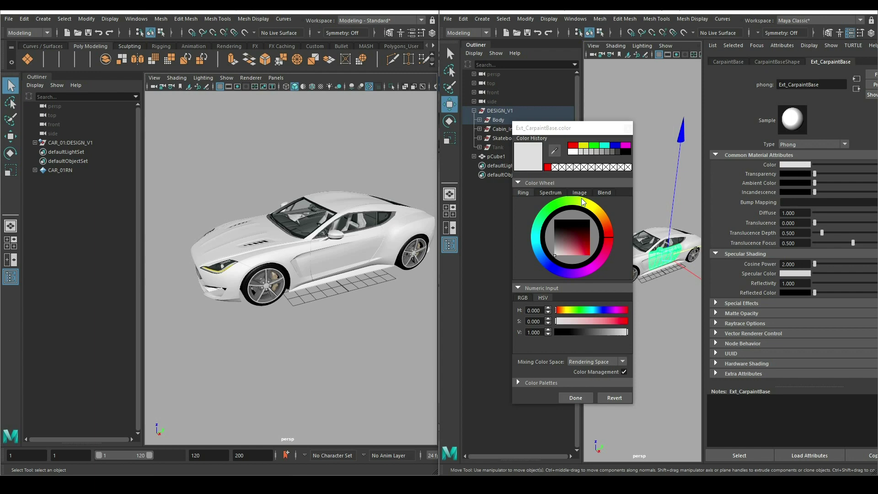
left_click(575, 146)
left_click(582, 411)
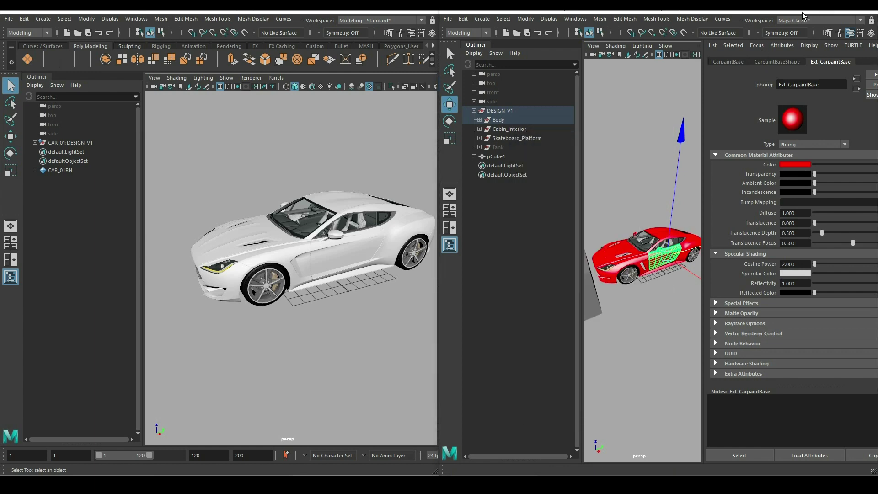
left_click(851, 32)
Deselect the car body and save CAR_01.ma with Ctrl+S.
left_click(753, 115)
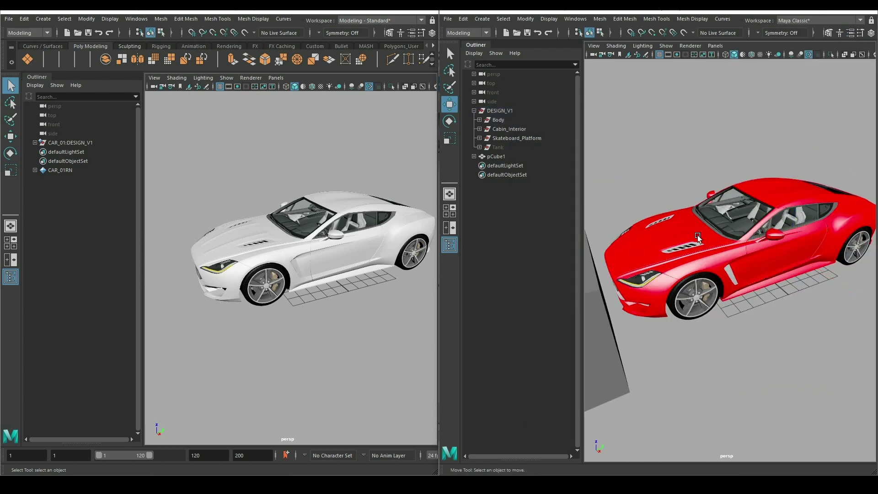
key("q")
key("ctrl+s")
key("w")
Reload the CAR_01RN reference in the left window's Reference Editor.
left_click(8, 20)
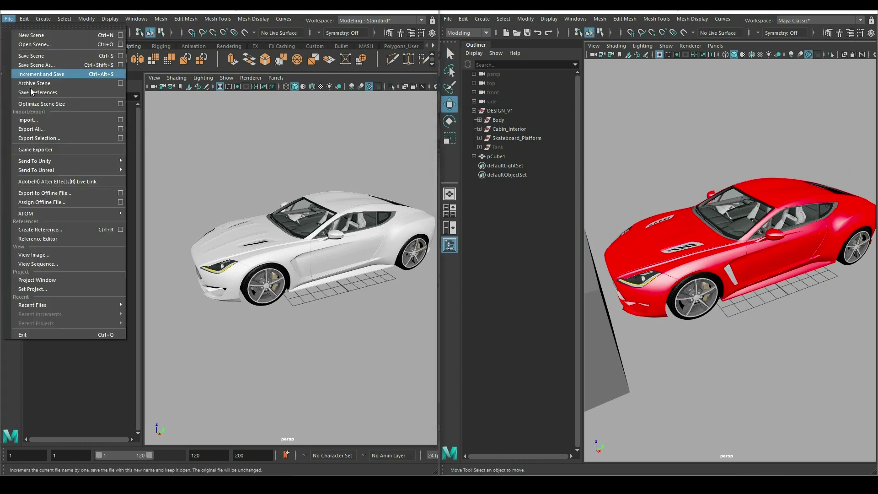
left_click(58, 239)
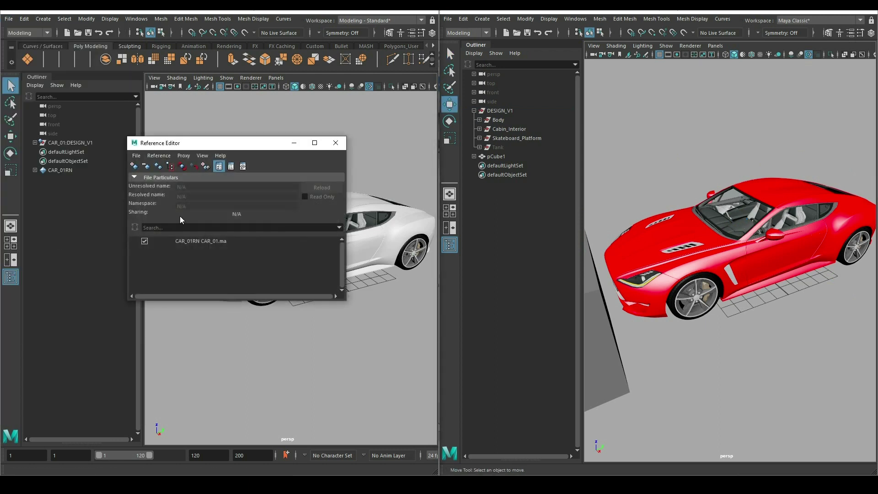
left_click(180, 241)
left_click(184, 166)
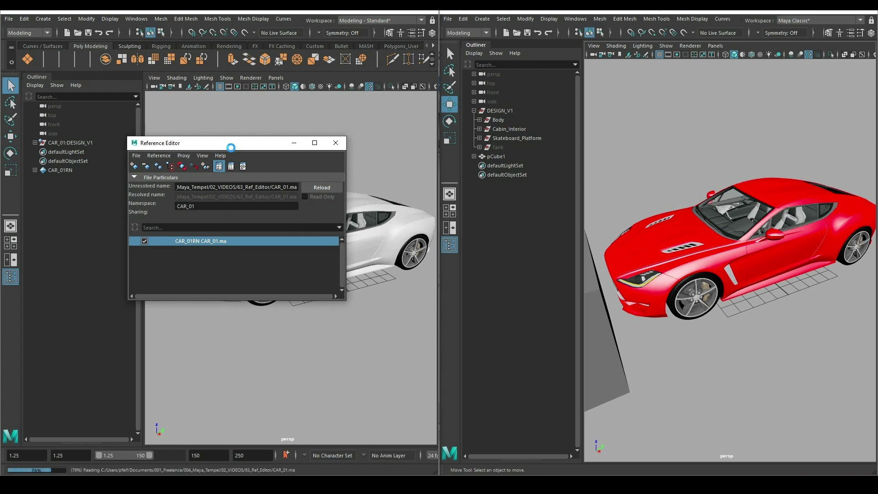
Move the Reference Editor aside and orbit to inspect the red car and CAR_01:pCube1.
left_click_drag(239, 143, 302, 309)
scroll(326, 223, "down", 3)
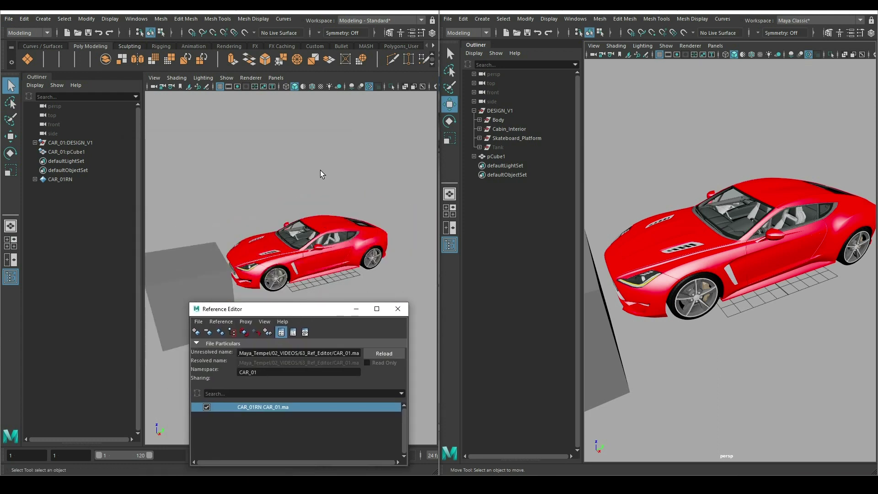
left_click_drag(323, 172, 344, 162, "alt")
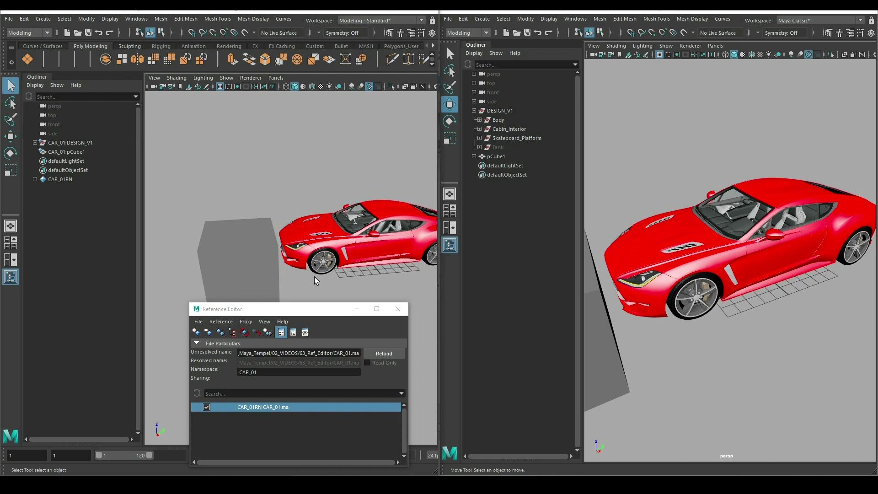
left_click_drag(310, 308, 319, 298)
left_click_drag(339, 208, 288, 176, "alt")
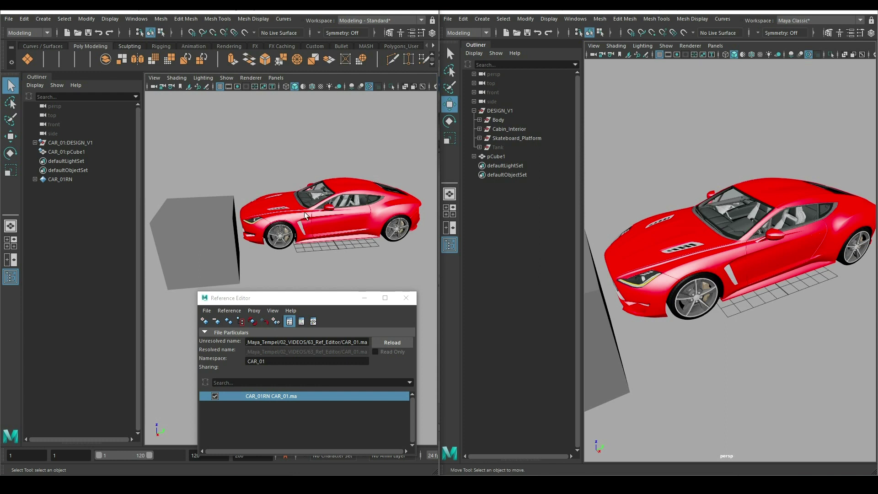
left_click(136, 19)
mouse_move(159, 60)
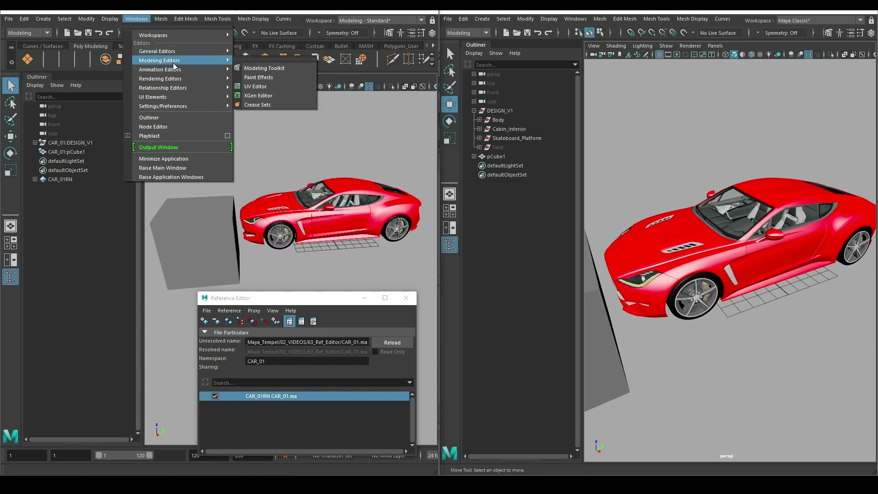
mouse_move(161, 78)
left_click(254, 78)
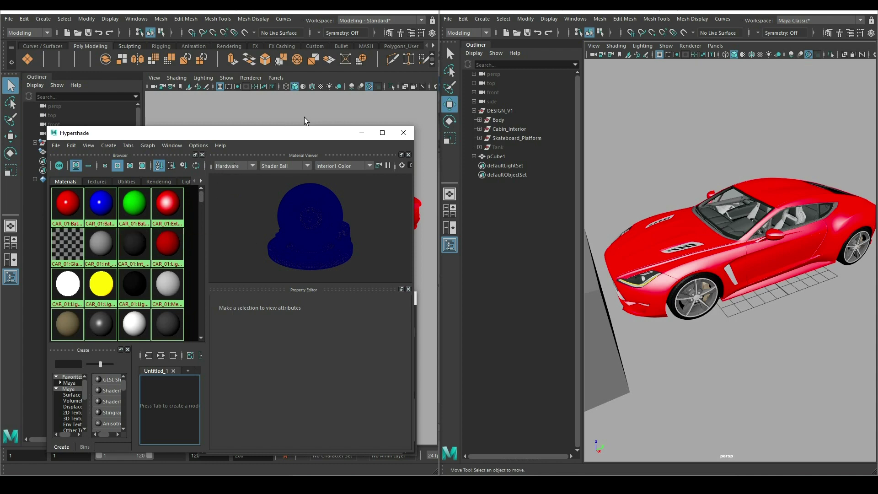
left_click(402, 134)
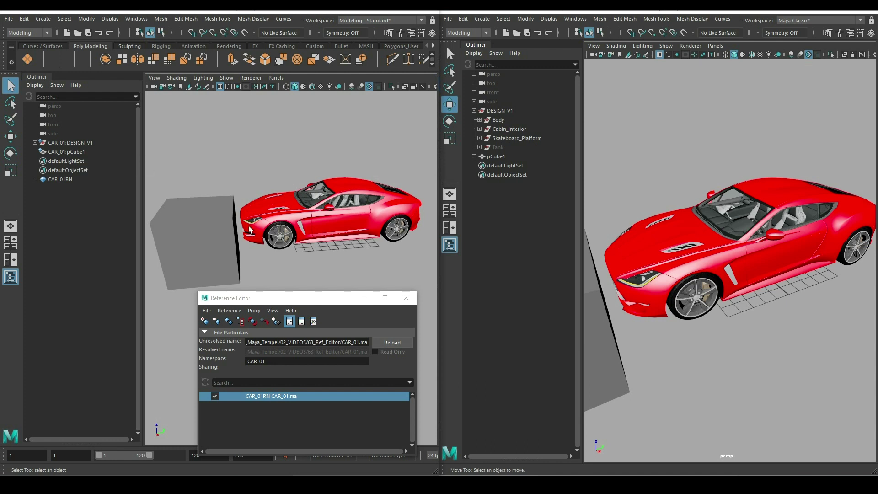
mouse_move(322, 298)
left_mouse_down()
mouse_move(297, 205)
mouse_move(305, 208)
left_mouse_up()
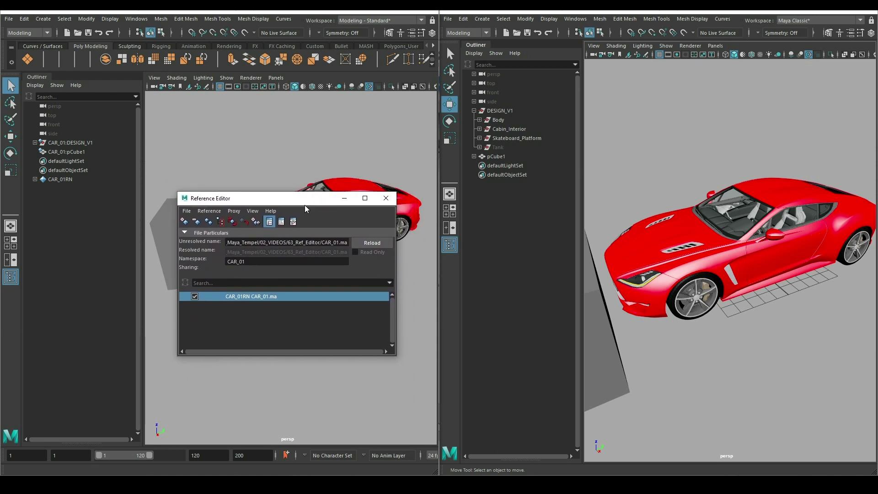